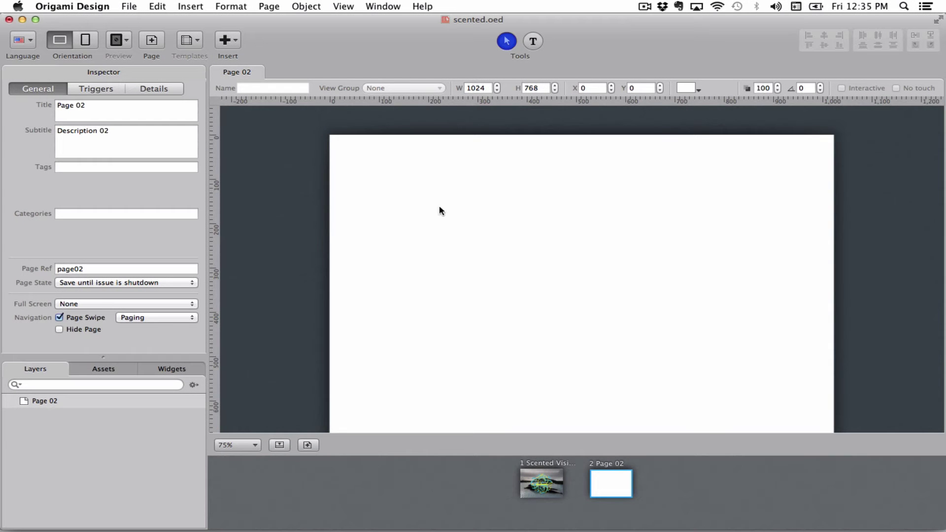
Insert a 256×256 scrollable, 'scroll 1', at x 99, y 101 on Page 02 and open its interior.
{"action": "left_click", "coordinate": [226, 40]}
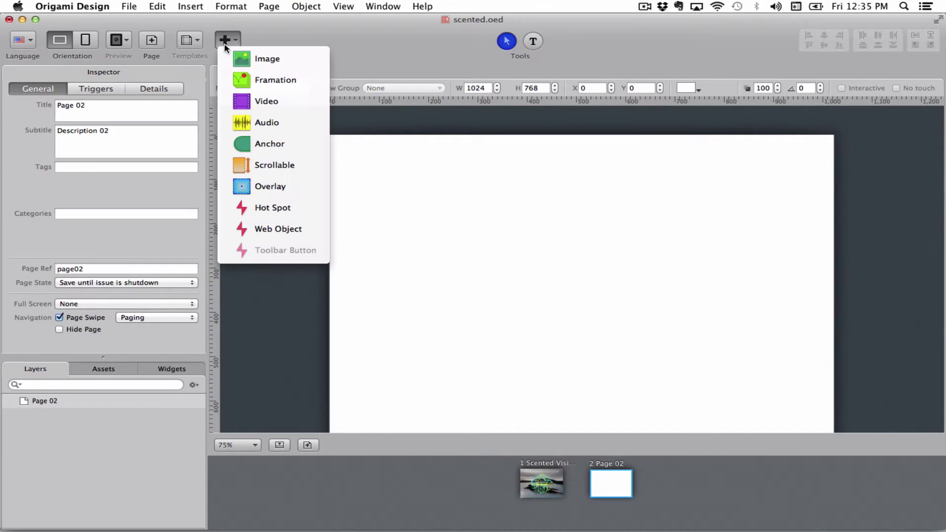
{"action": "left_click", "coordinate": [270, 165]}
{"action": "left_click_drag", "start_coordinate": [408, 201], "coordinate": [460, 246]}
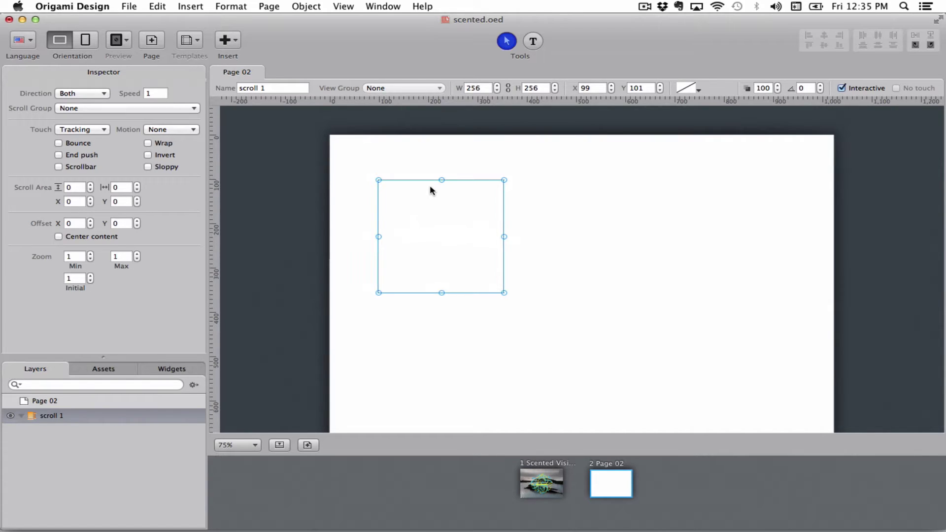
{"action": "left_click", "coordinate": [471, 88]}
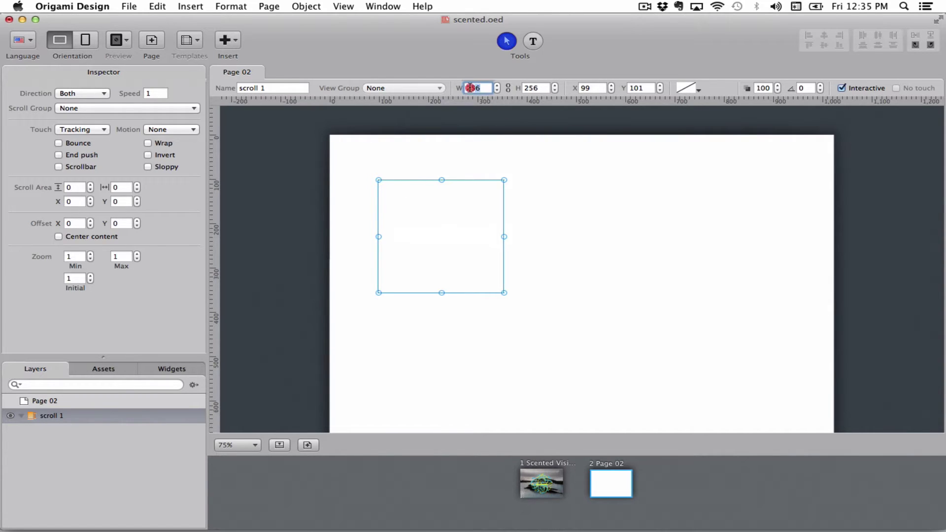
{"action": "double_click", "coordinate": [450, 247]}
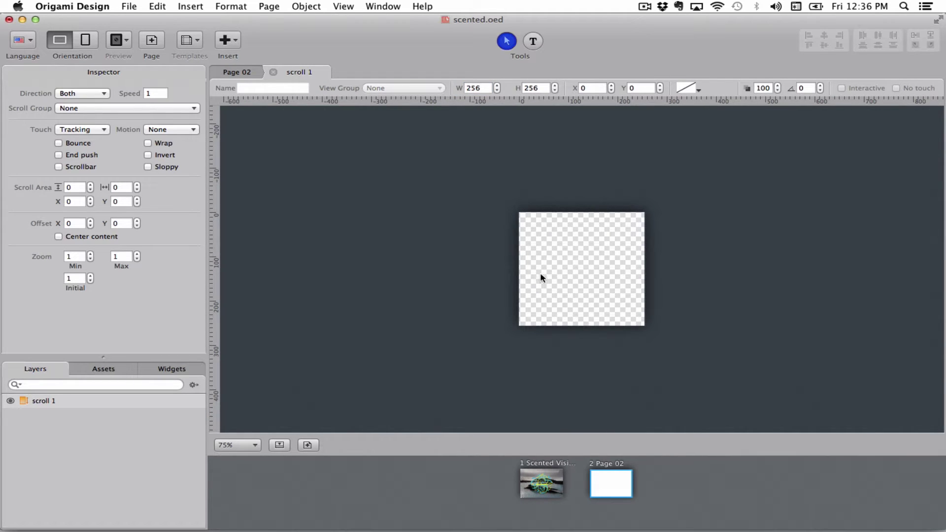
Back on Page 02, resize scroll 1 to width 800 and height 450.
{"action": "left_click", "coordinate": [241, 74]}
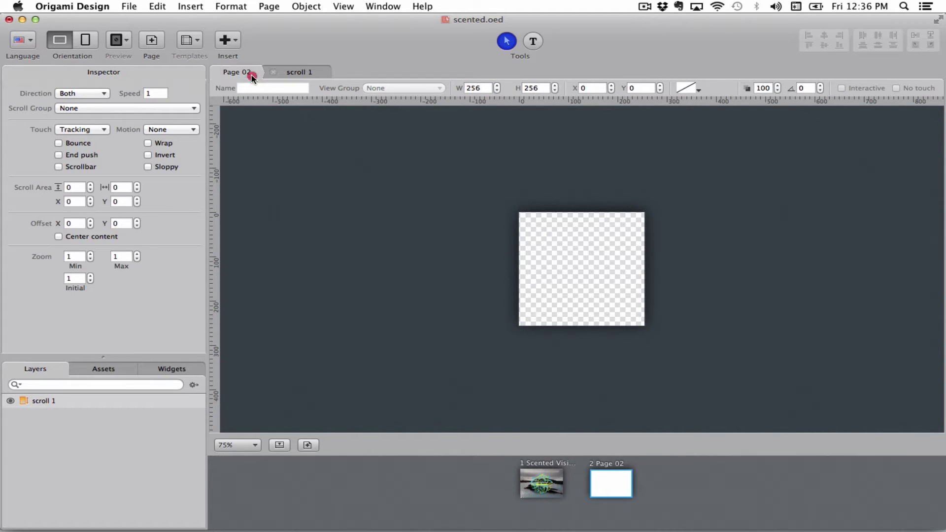
{"action": "left_click_drag", "start_coordinate": [503, 293], "coordinate": [763, 388]}
{"action": "left_click", "coordinate": [487, 87]}
{"action": "type", "text": "800"}
{"action": "key", "text": "Return"}
{"action": "left_click", "coordinate": [543, 88]}
{"action": "type", "text": "450"}
{"action": "key", "text": "Return"}
{"action": "left_click", "coordinate": [305, 72]}
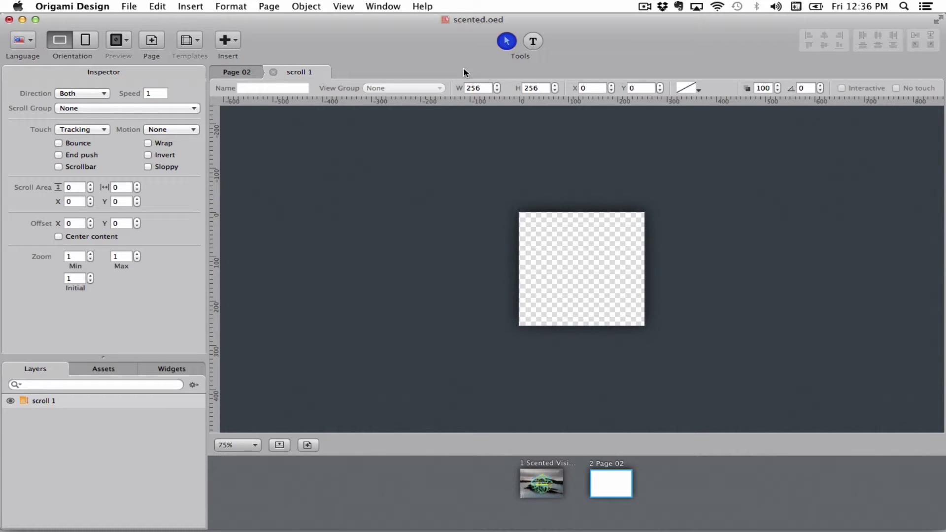
Set the scroll 1 interior to height 450 and width 2000.
{"action": "left_click", "coordinate": [534, 88]}
{"action": "type", "text": "450"}
{"action": "key", "text": "Return"}
{"action": "left_click", "coordinate": [458, 87]}
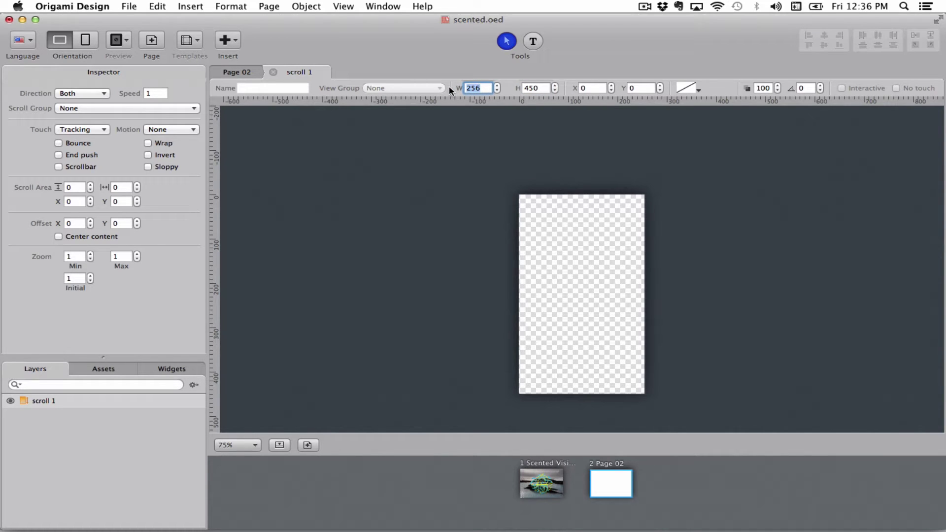
{"action": "type", "text": "1000"}
{"action": "key", "text": "Return"}
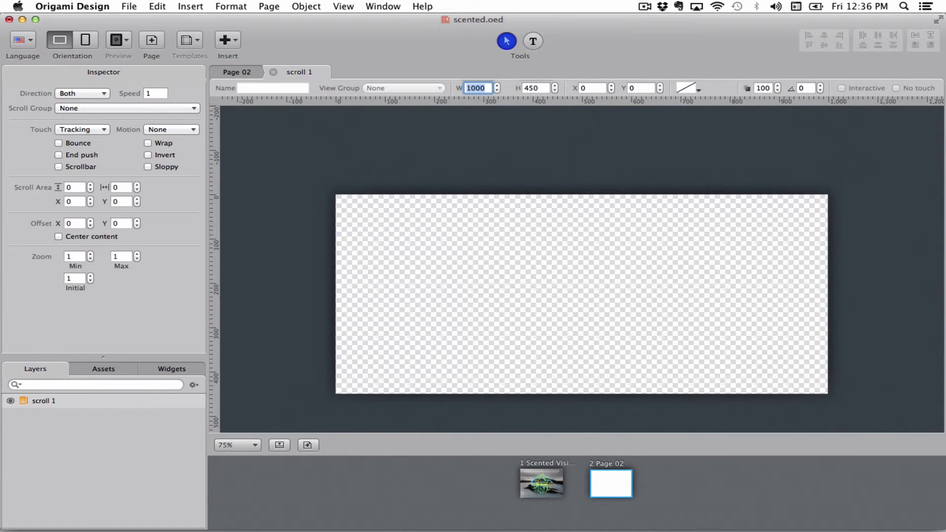
{"action": "left_click", "coordinate": [474, 88]}
{"action": "double_click", "coordinate": [473, 87]}
{"action": "type", "text": "2000"}
{"action": "key", "text": "Return"}
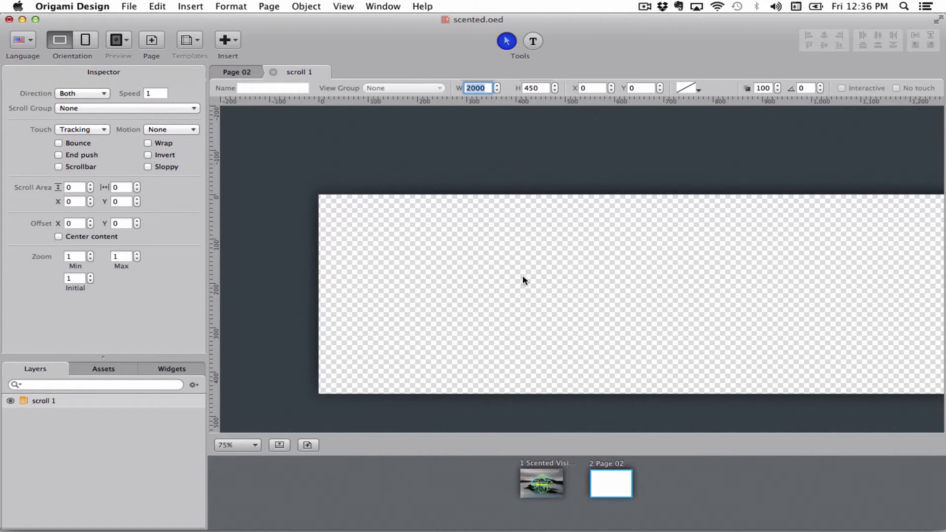
{"action": "scroll", "coordinate": [522, 275], "scroll_direction": "right", "scroll_amount": 5}
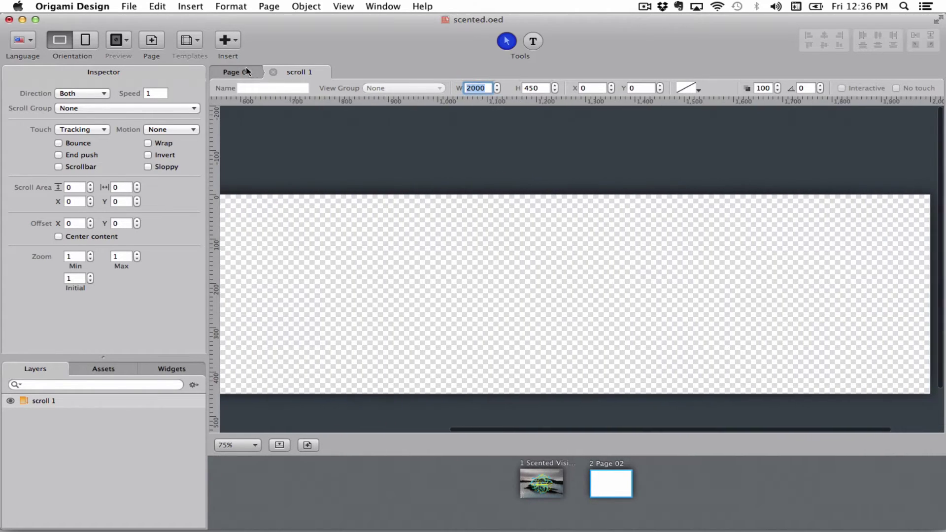
Fill the scroll 1 interior with light blue and return to Page 02.
{"action": "left_click", "coordinate": [244, 71]}
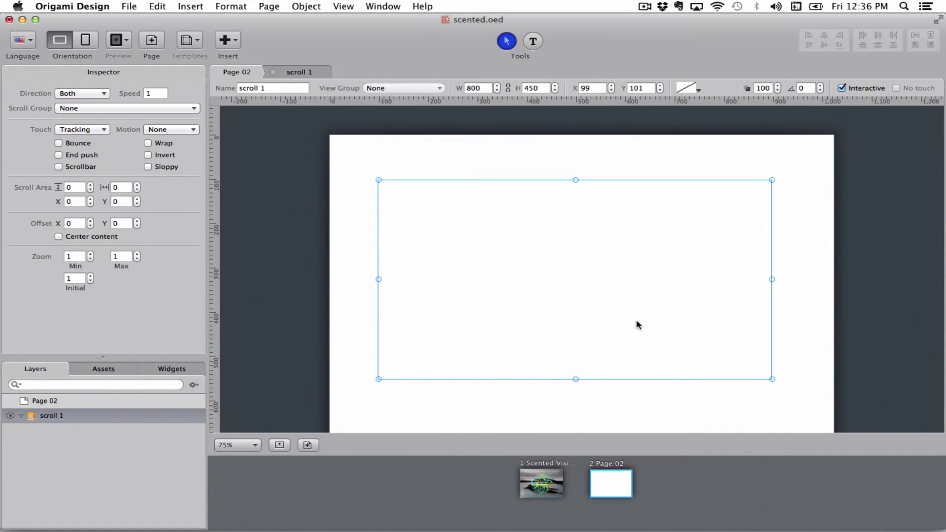
{"action": "left_click", "coordinate": [301, 73]}
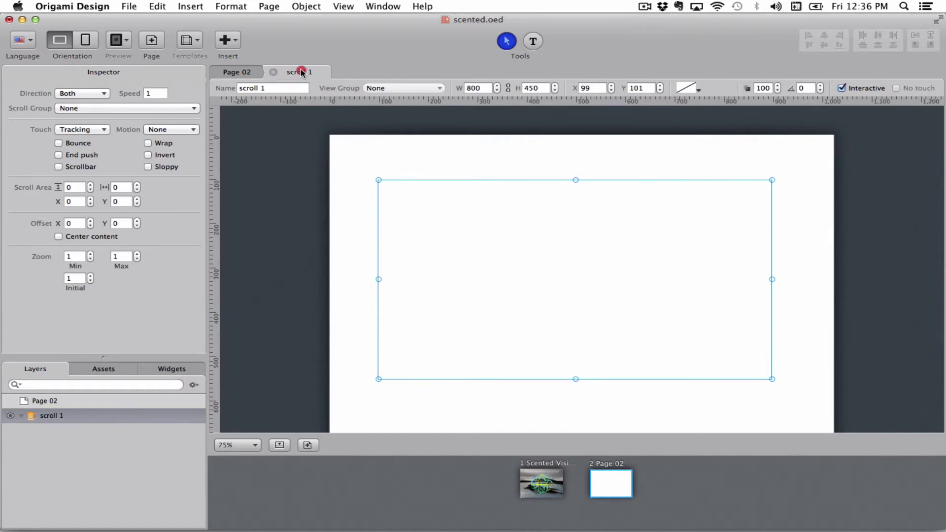
{"action": "left_click", "coordinate": [684, 90]}
{"action": "left_click", "coordinate": [715, 147]}
{"action": "left_click", "coordinate": [498, 276]}
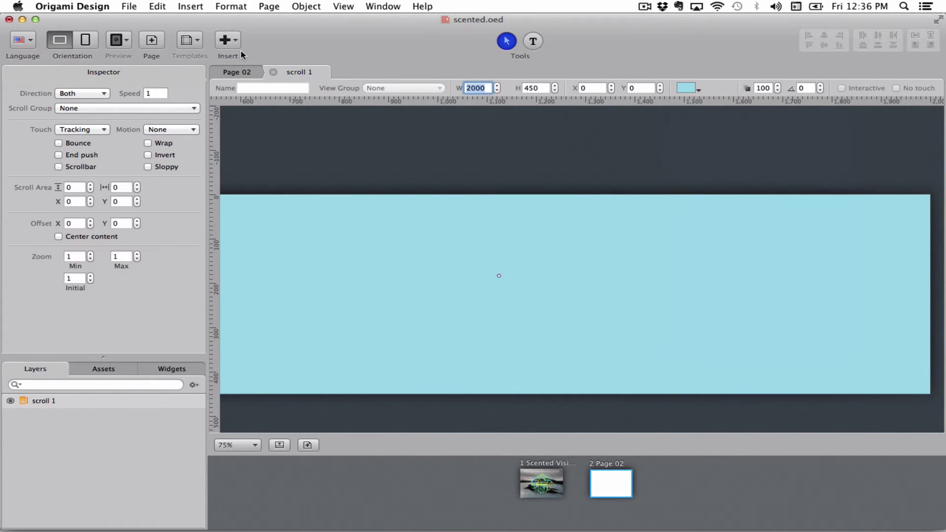
{"action": "left_click", "coordinate": [242, 73]}
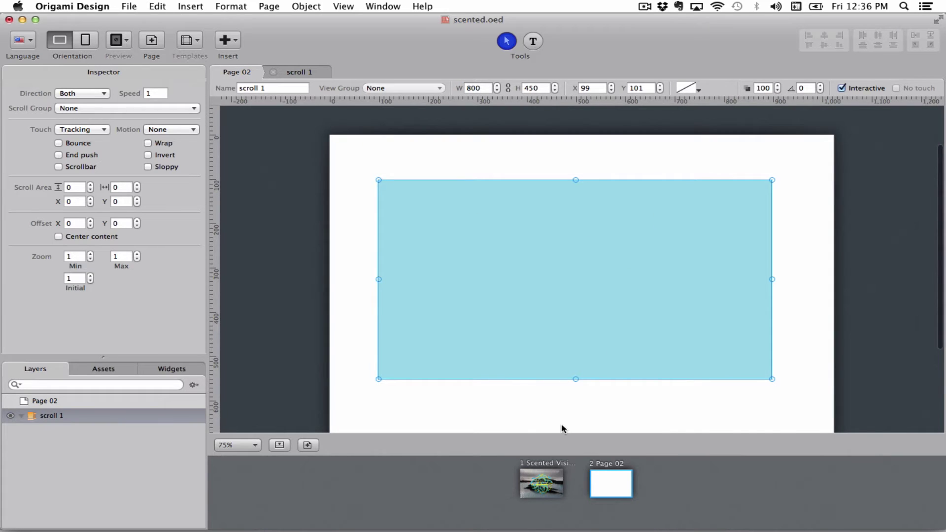
Go to the Scented Visions page, collapse the btm and top layer groups, and select them.
{"action": "left_click", "coordinate": [546, 485]}
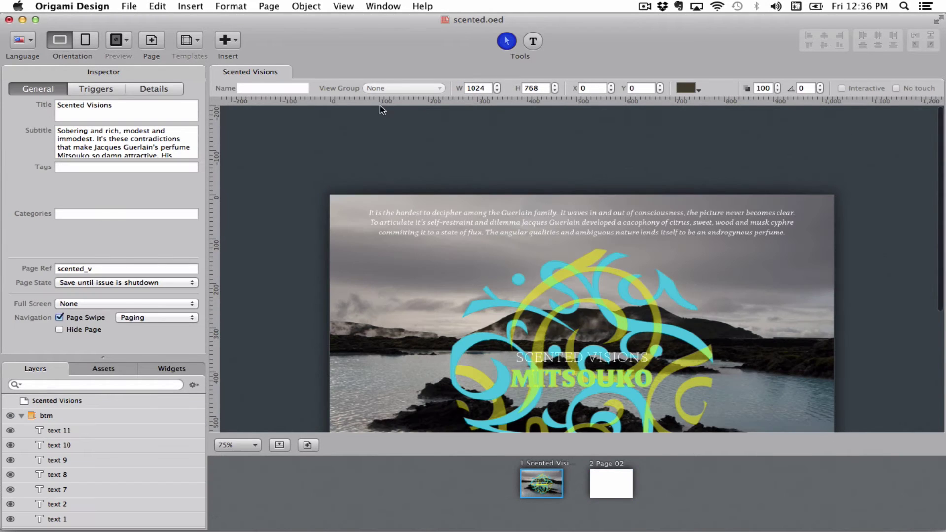
{"action": "scroll", "coordinate": [289, 321], "scroll_direction": "down", "scroll_amount": 2}
{"action": "left_click", "coordinate": [21, 416]}
{"action": "left_click", "coordinate": [21, 430]}
{"action": "left_click", "coordinate": [58, 416]}
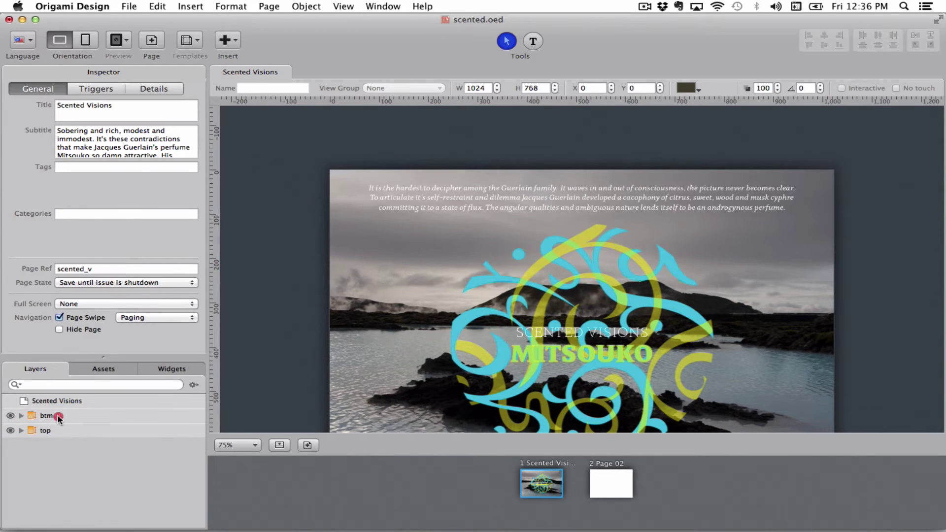
{"action": "left_click", "coordinate": [440, 235]}
Open the btm scrollable and browse its 1024×1920 interior, with anchors every 384 px.
{"action": "scroll", "coordinate": [440, 235], "scroll_direction": "down", "scroll_amount": 3}
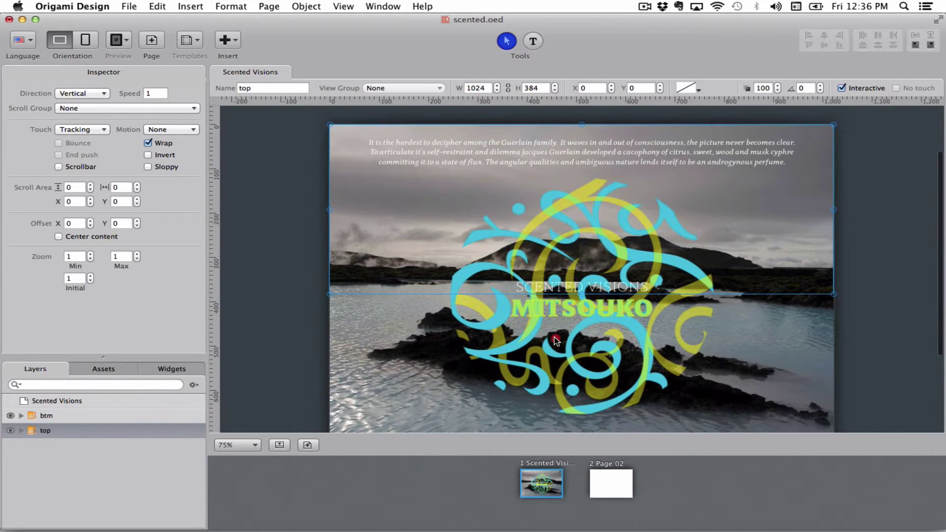
{"action": "double_click", "coordinate": [555, 340]}
{"action": "scroll", "coordinate": [675, 252], "scroll_direction": "down", "scroll_amount": 5}
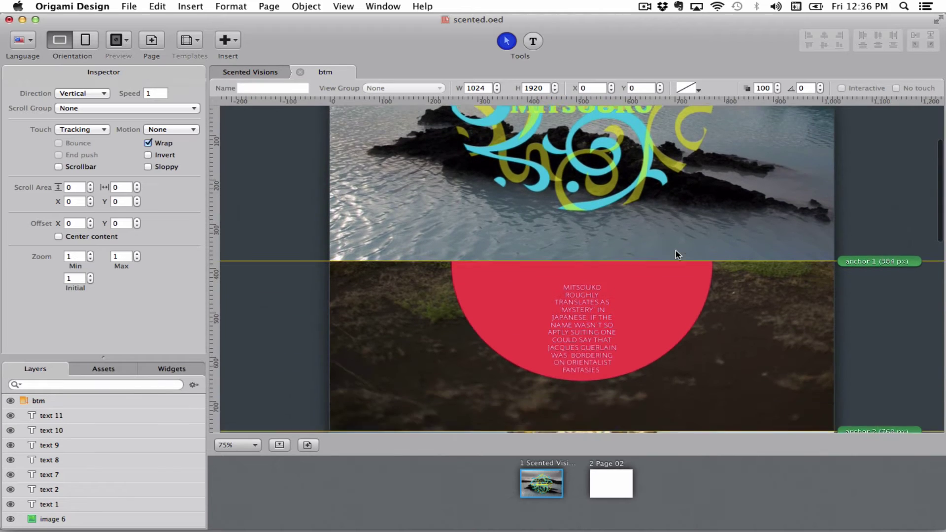
{"action": "scroll", "coordinate": [675, 255], "scroll_direction": "down", "scroll_amount": 3}
{"action": "scroll", "coordinate": [656, 329], "scroll_direction": "down", "scroll_amount": 3}
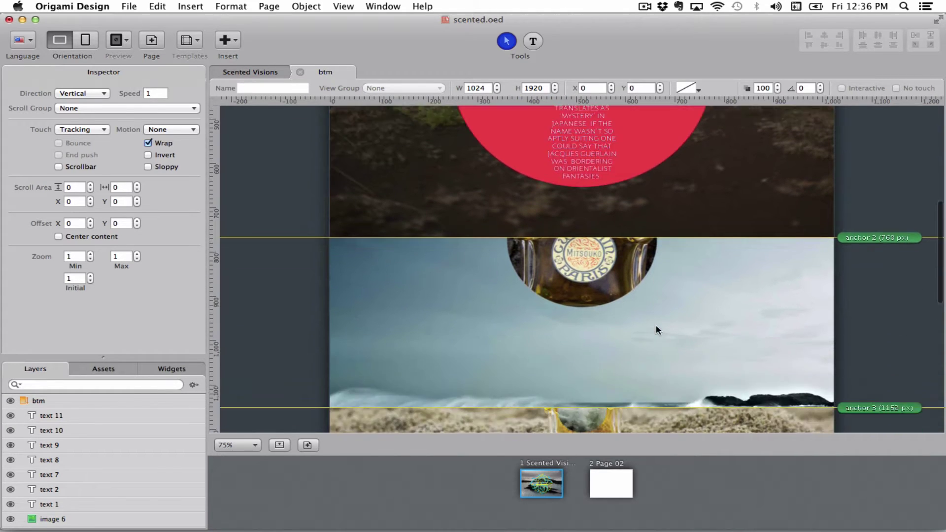
{"action": "scroll", "coordinate": [657, 329], "scroll_direction": "down", "scroll_amount": 5}
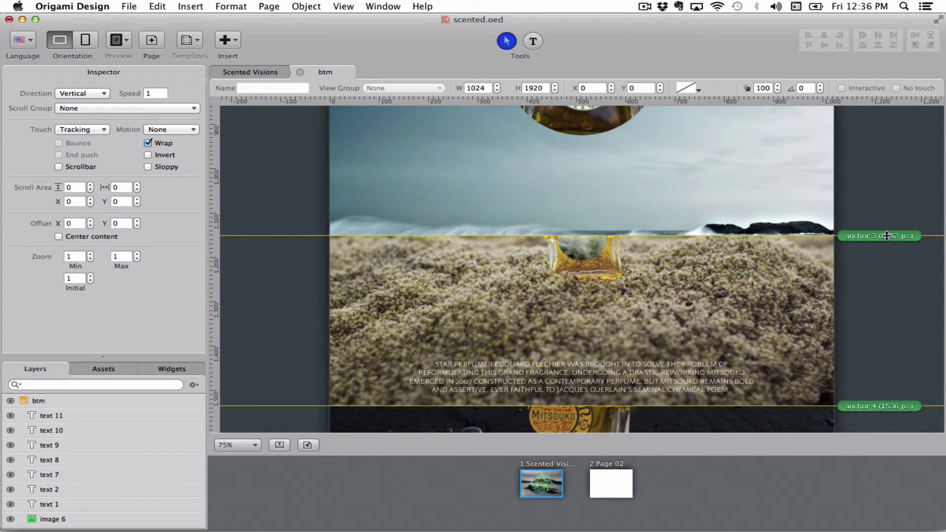
{"action": "key", "text": "super+Tab"}
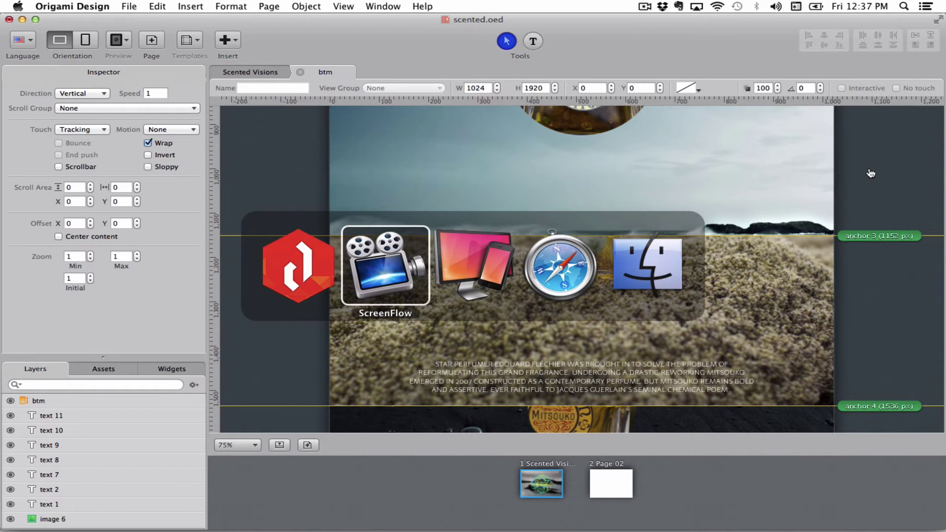
{"action": "key", "text": "super+Tab"}
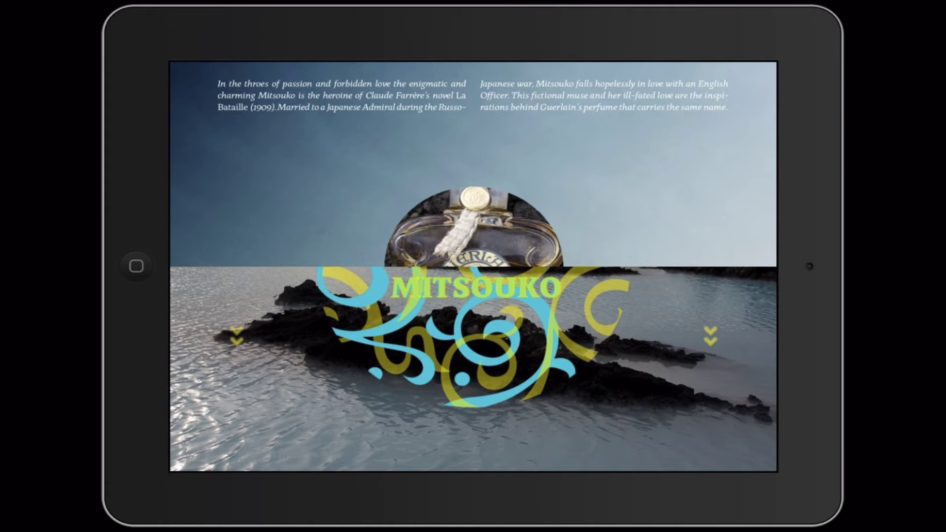
{"action": "key", "text": "super+Tab"}
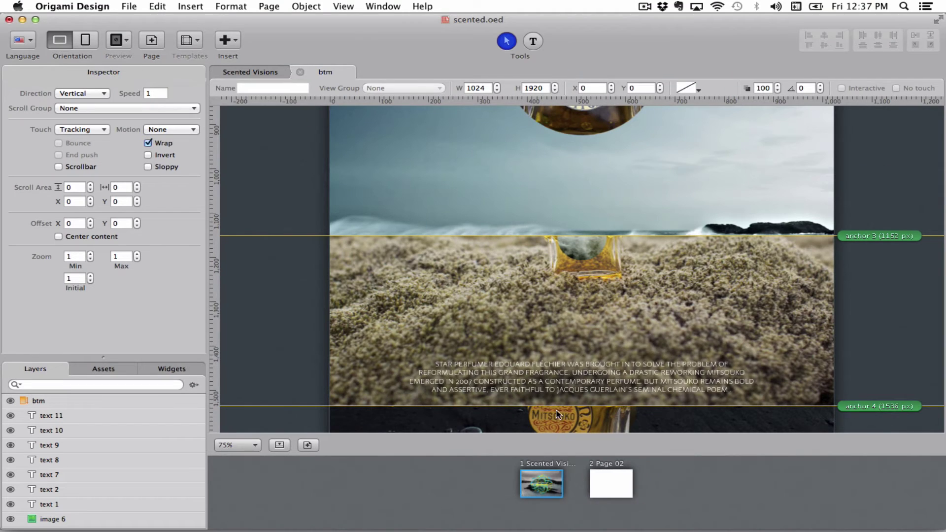
Select the blue scroll 1 box on Page 02 and keep its Direction on Both.
{"action": "left_click", "coordinate": [619, 500]}
{"action": "scroll", "coordinate": [510, 244], "scroll_direction": "down", "scroll_amount": 3}
{"action": "left_click", "coordinate": [418, 269]}
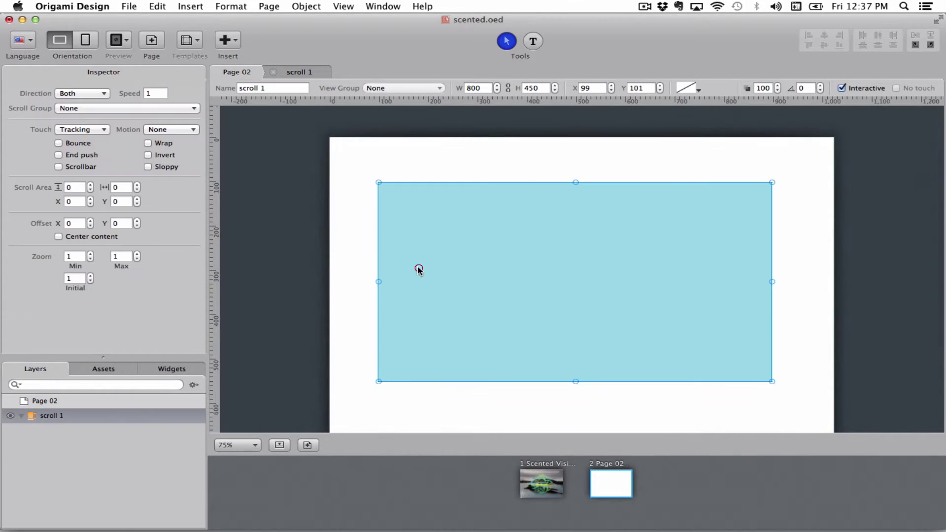
{"action": "left_click", "coordinate": [100, 94]}
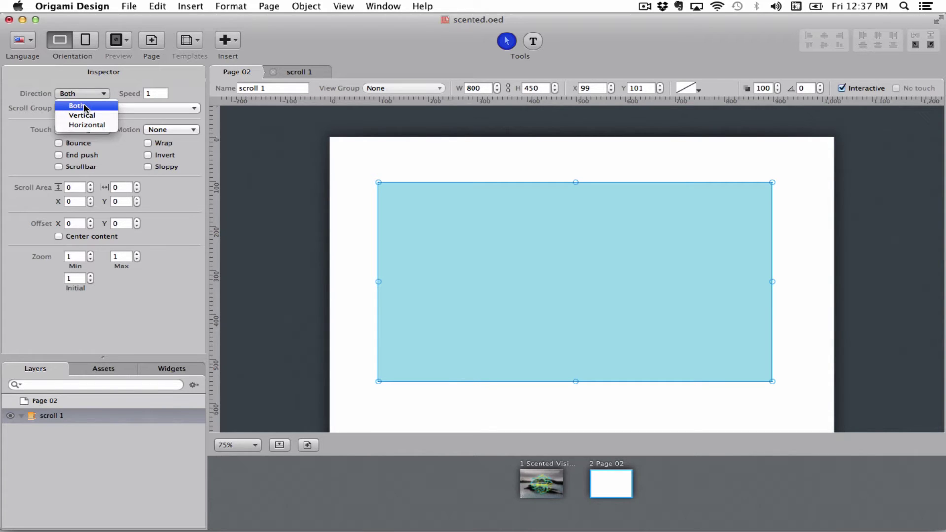
{"action": "left_click", "coordinate": [124, 91]}
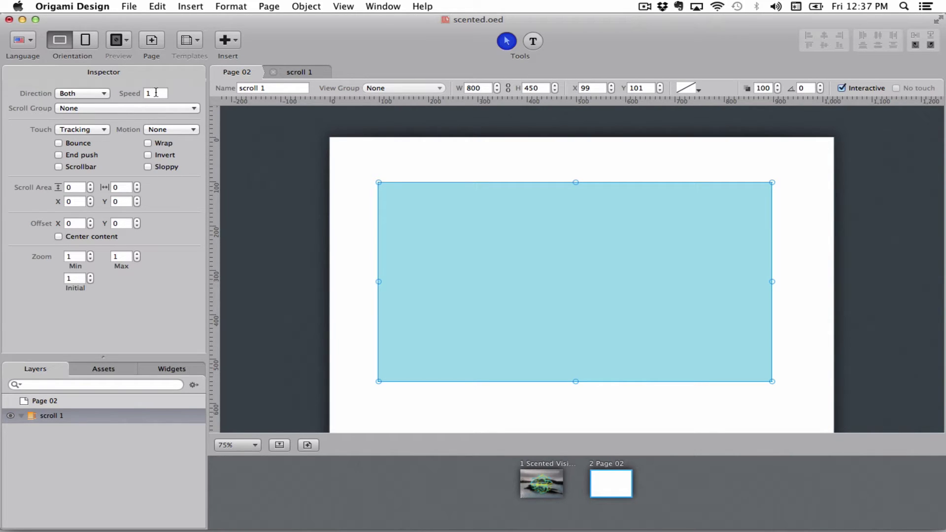
Set the scroll Speed to 3, leaving Scroll Group on None.
{"action": "left_click", "coordinate": [155, 93]}
{"action": "type", "text": "0.5"}
{"action": "key", "text": "Return"}
{"action": "type", "text": "3"}
{"action": "left_click", "coordinate": [155, 109]}
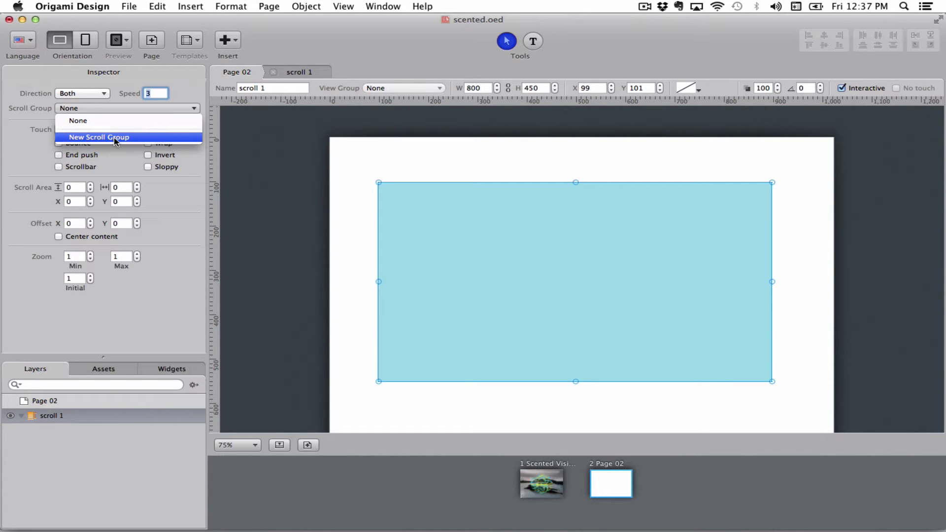
{"action": "left_click", "coordinate": [21, 131]}
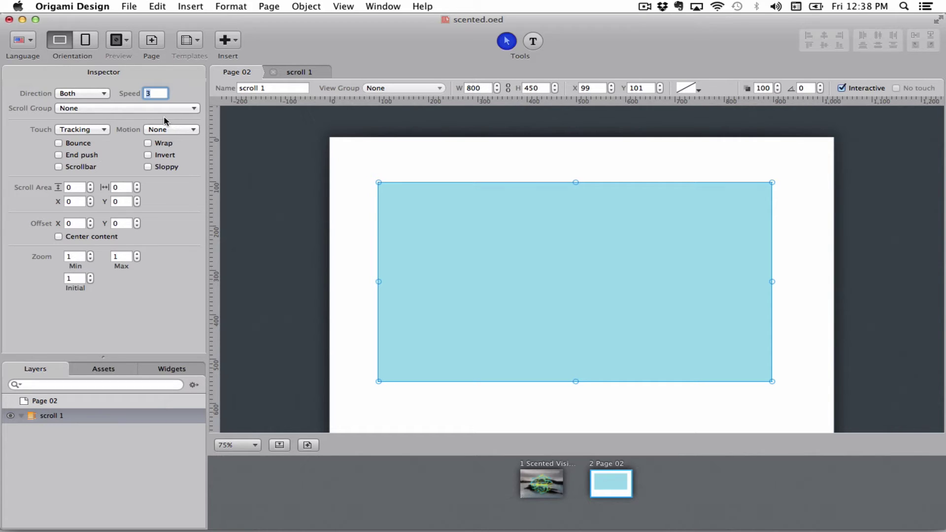
{"action": "left_click", "coordinate": [178, 130]}
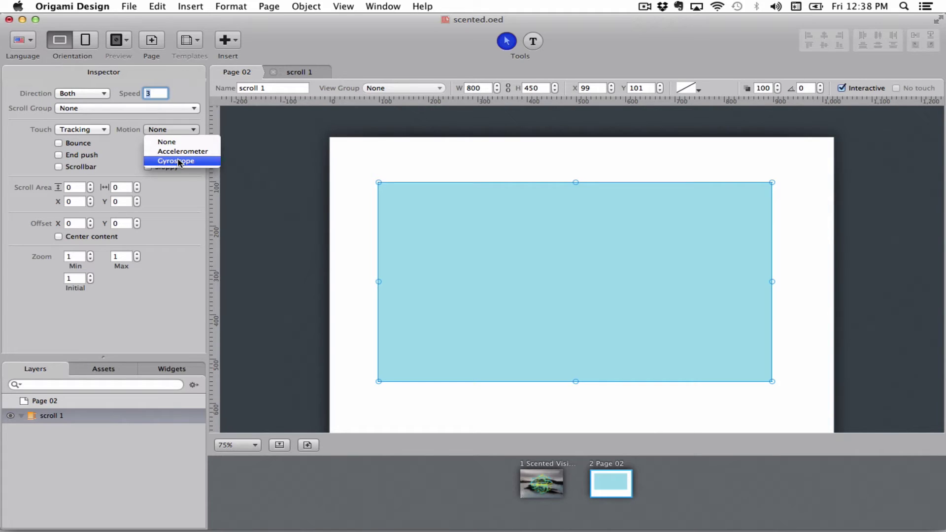
{"action": "left_click", "coordinate": [122, 147]}
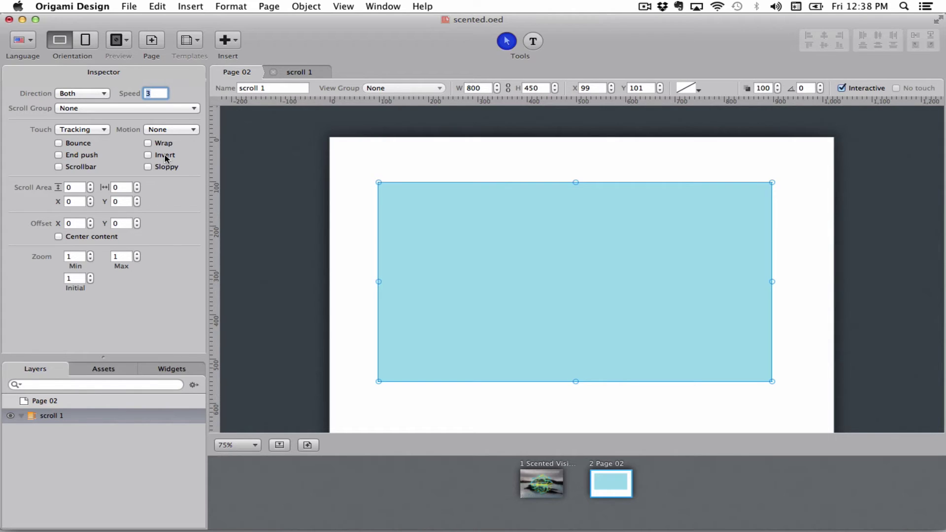
{"action": "left_click", "coordinate": [166, 157]}
{"action": "left_click", "coordinate": [170, 157]}
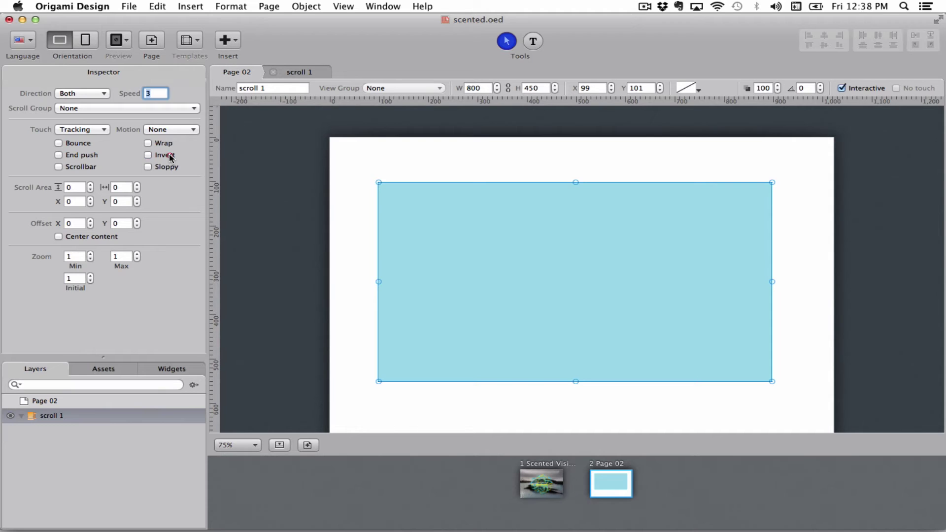
{"action": "left_click", "coordinate": [79, 169]}
{"action": "left_click", "coordinate": [174, 167]}
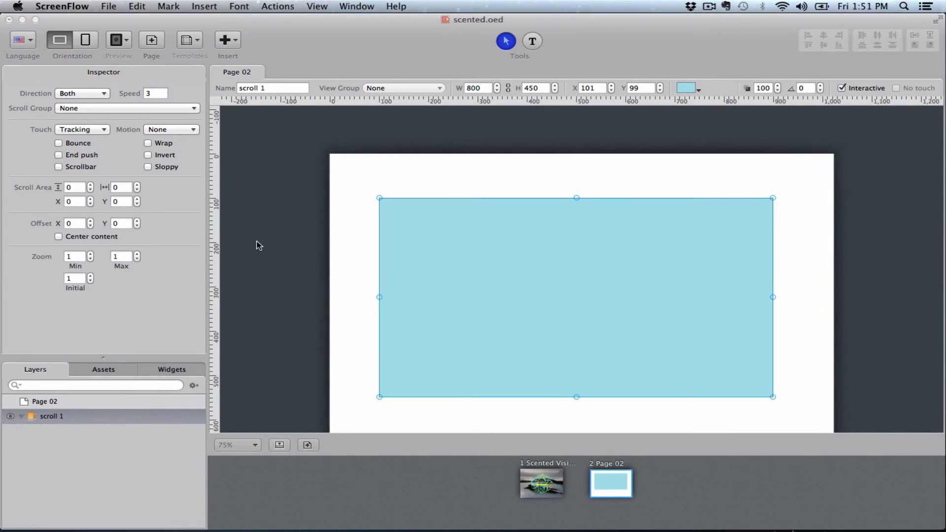
{"action": "left_click", "coordinate": [76, 191]}
{"action": "type", "text": "300"}
{"action": "key", "text": "Return"}
{"action": "left_click", "coordinate": [119, 187]}
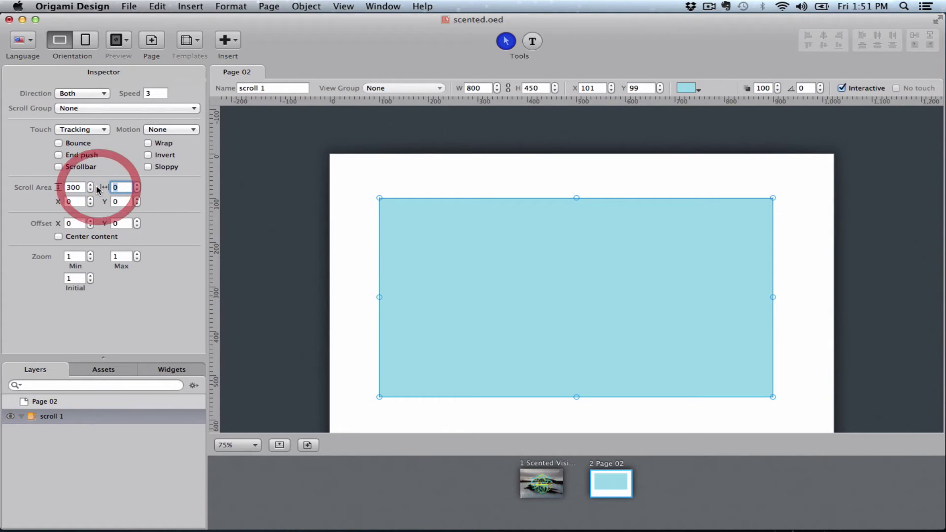
{"action": "type", "text": "400"}
{"action": "key", "text": "Return"}
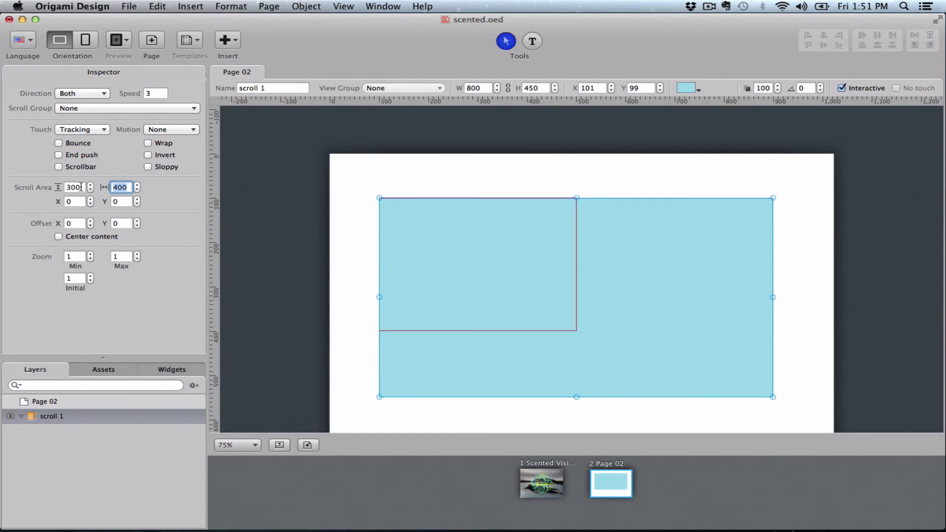
{"action": "left_click", "coordinate": [338, 291]}
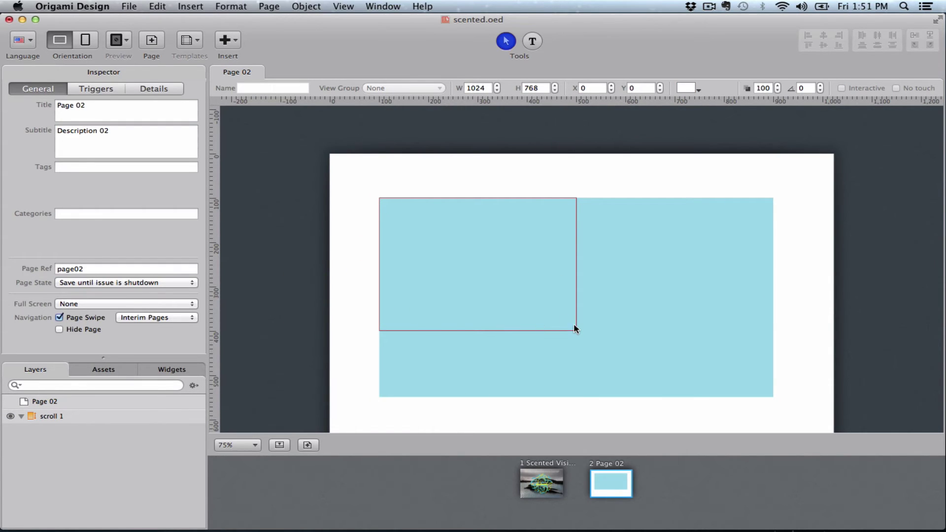
{"action": "left_click", "coordinate": [479, 268]}
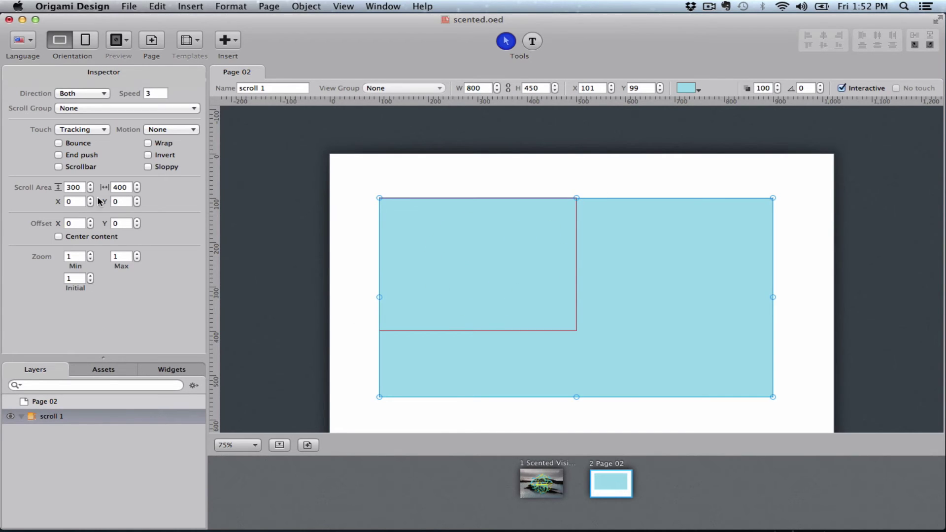
{"action": "left_click", "coordinate": [74, 202]}
{"action": "type", "text": "30"}
{"action": "key", "text": "Return"}
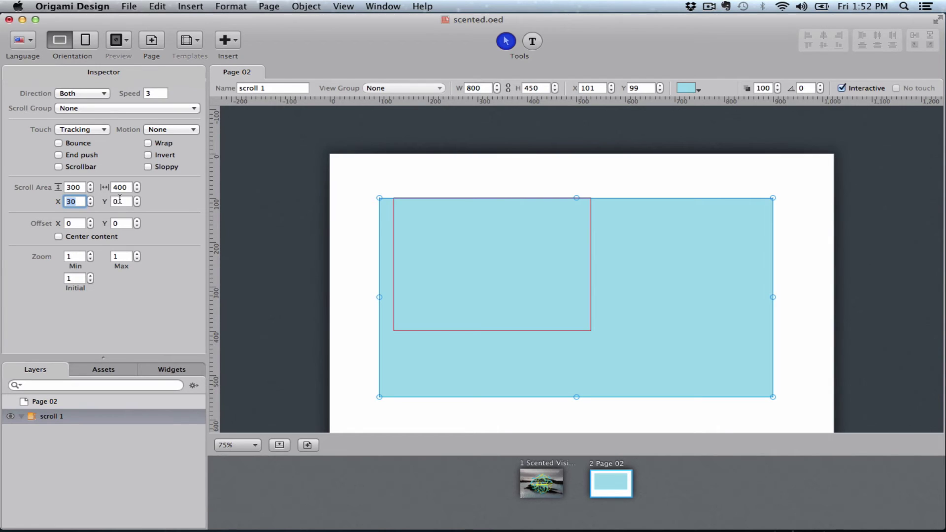
{"action": "key", "text": "Tab"}
{"action": "type", "text": "30"}
{"action": "key", "text": "Return"}
{"action": "type", "text": "0"}
{"action": "key", "text": "Return"}
{"action": "key", "text": "shift+Tab"}
{"action": "type", "text": "0"}
{"action": "key", "text": "Return"}
{"action": "double_click", "coordinate": [75, 187]}
{"action": "type", "text": "0"}
{"action": "key", "text": "Return"}
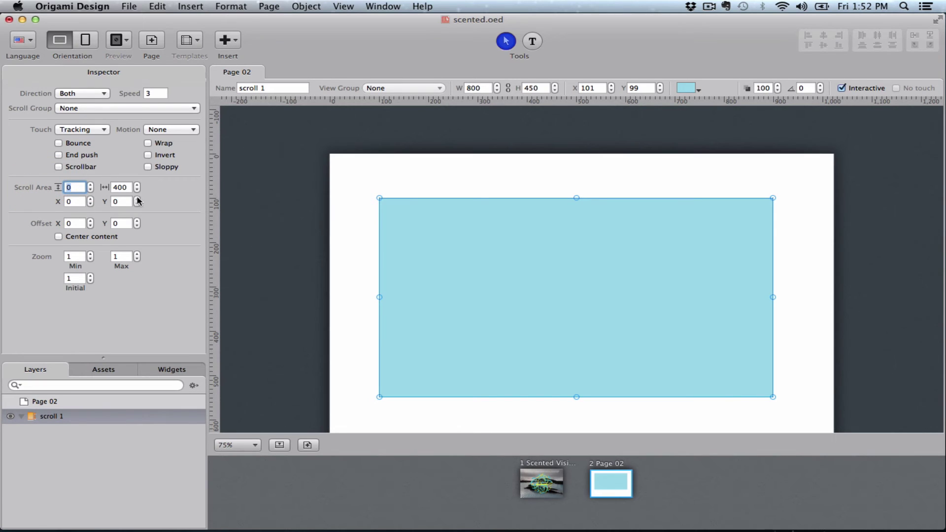
{"action": "double_click", "coordinate": [124, 187]}
{"action": "type", "text": "0"}
{"action": "key", "text": "Return"}
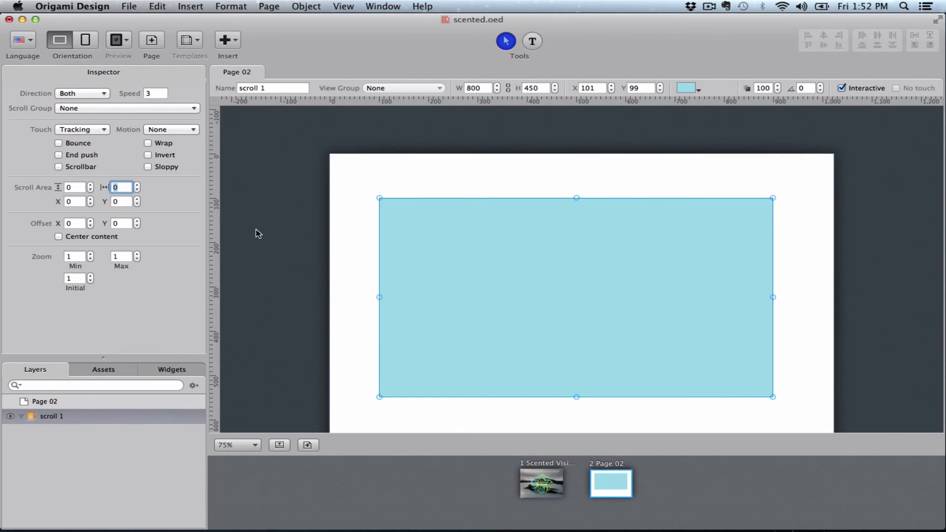
Draw a Lorem ipsum text block, 'text 1', in scroll 1's 2000-px content and return to Page 02.
{"action": "left_click", "coordinate": [67, 224]}
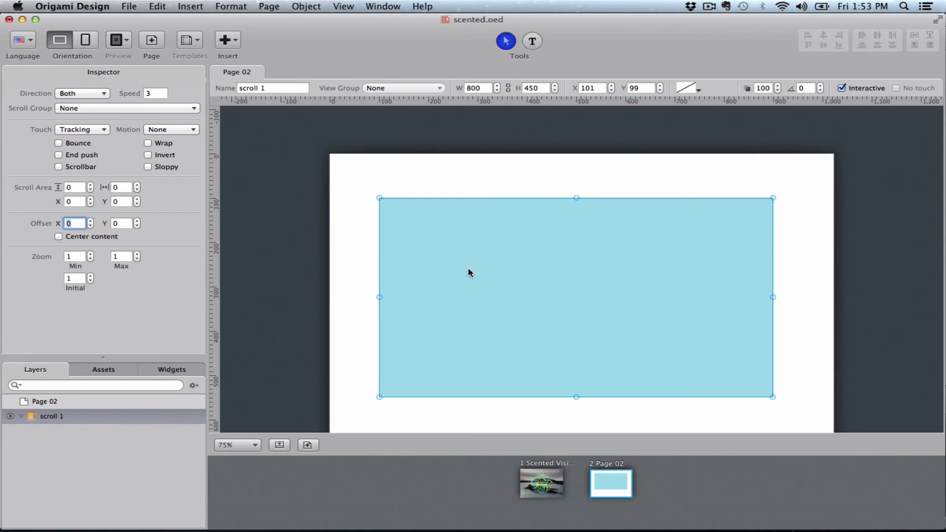
{"action": "double_click", "coordinate": [493, 271]}
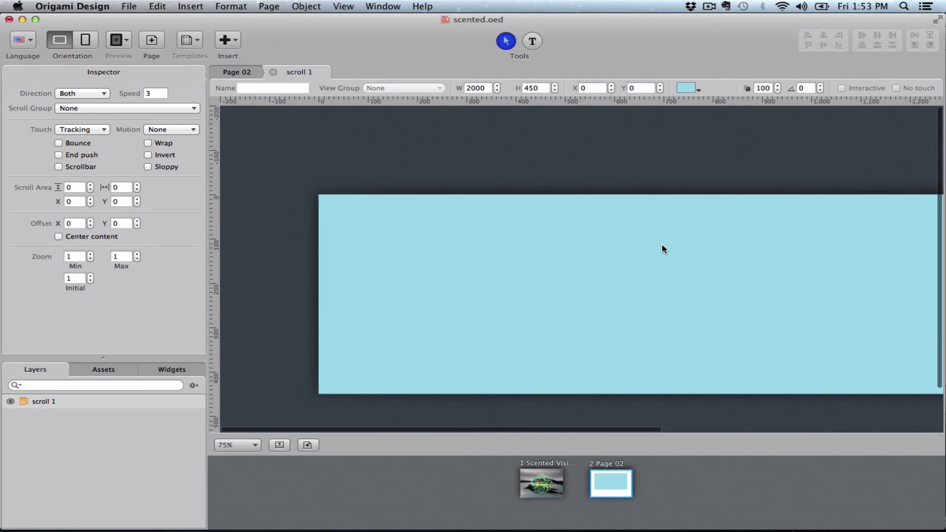
{"action": "left_click", "coordinate": [531, 45]}
{"action": "left_click_drag", "start_coordinate": [580, 250], "coordinate": [705, 337]}
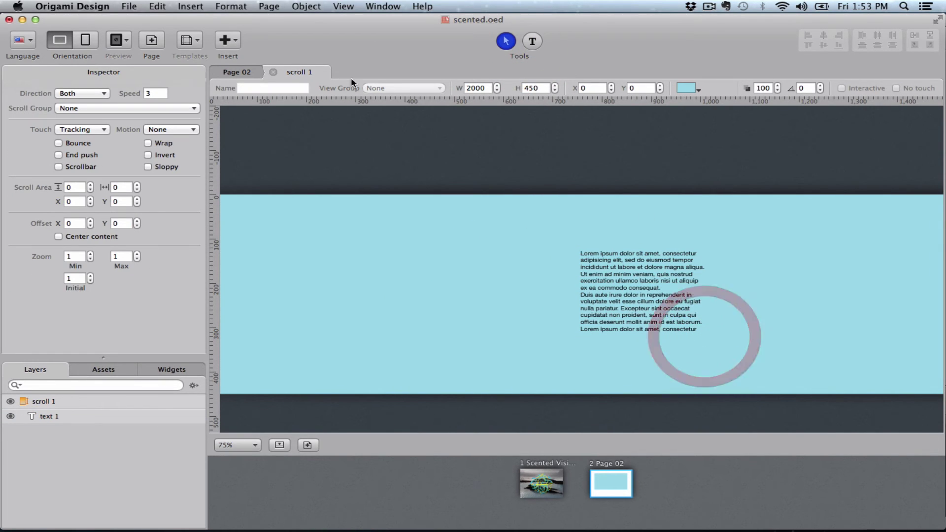
{"action": "left_click", "coordinate": [273, 72]}
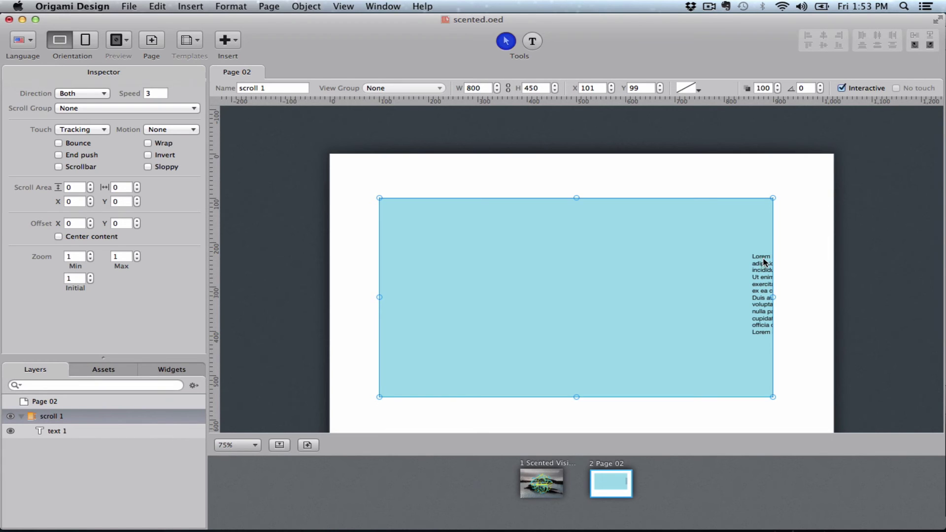
Set scroll 1's Offset X to 600 with Center content left unticked.
{"action": "left_click", "coordinate": [606, 306]}
{"action": "left_click", "coordinate": [90, 221]}
{"action": "left_click", "coordinate": [90, 220]}
{"action": "left_click", "coordinate": [91, 220]}
{"action": "left_click", "coordinate": [91, 221]}
{"action": "left_click", "coordinate": [91, 221]}
{"action": "left_click", "coordinate": [91, 221]}
{"action": "left_click", "coordinate": [73, 224]}
{"action": "double_click", "coordinate": [74, 223]}
{"action": "type", "text": "300"}
{"action": "key", "text": "Return"}
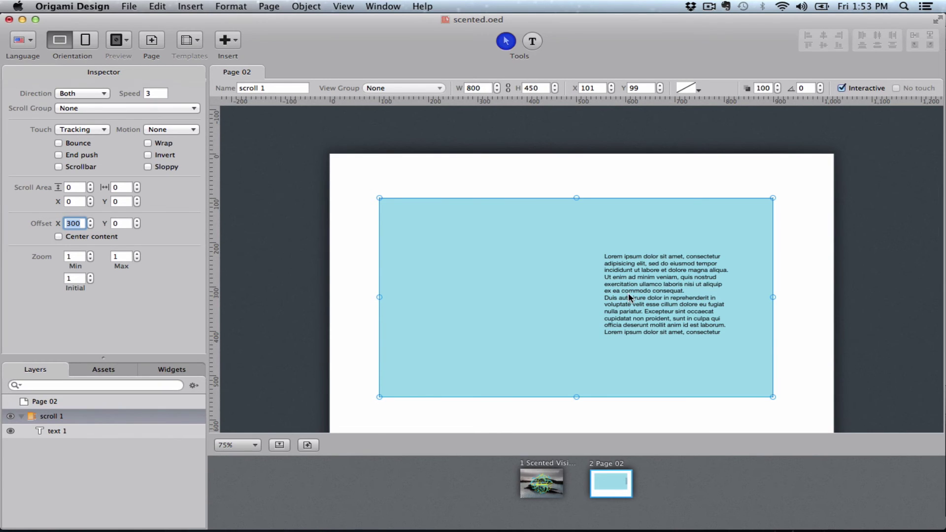
{"action": "left_click", "coordinate": [58, 237]}
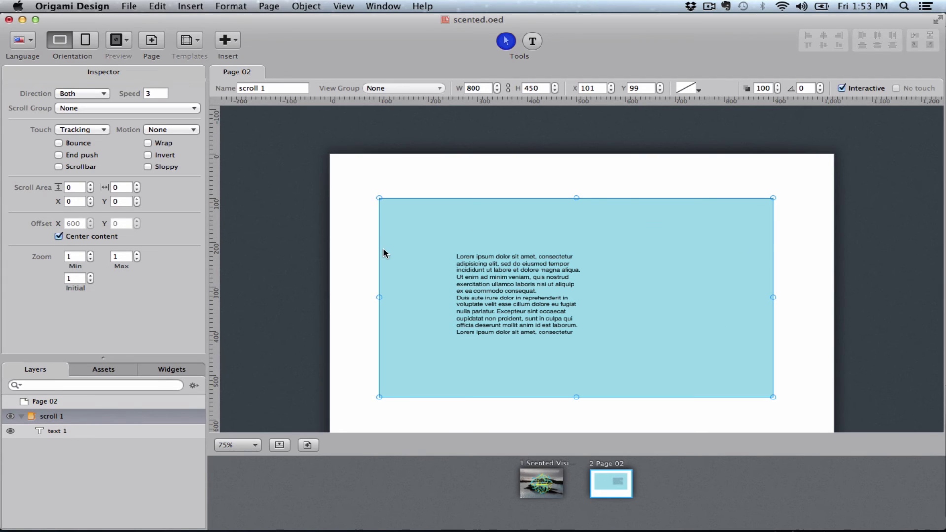
{"action": "left_click", "coordinate": [57, 236]}
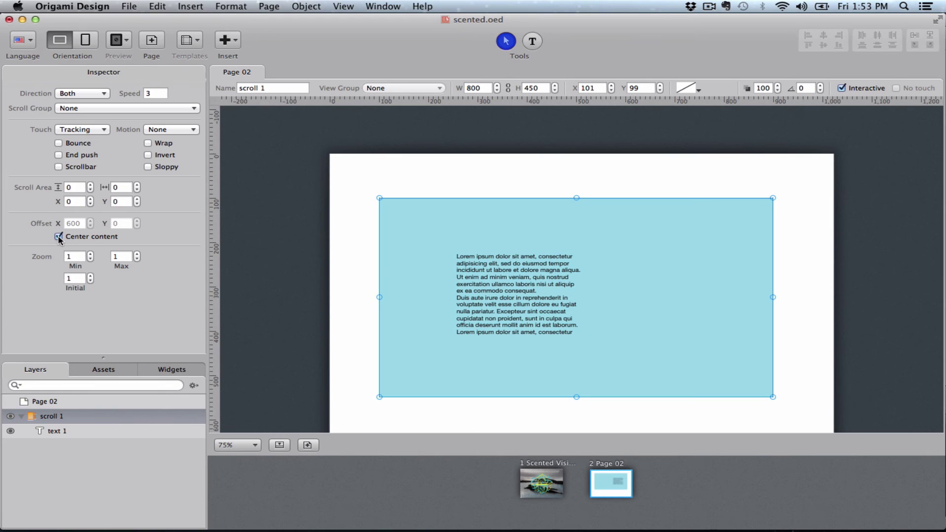
Set the zoom range to Min 0.2 and Max 3.
{"action": "left_click", "coordinate": [82, 257]}
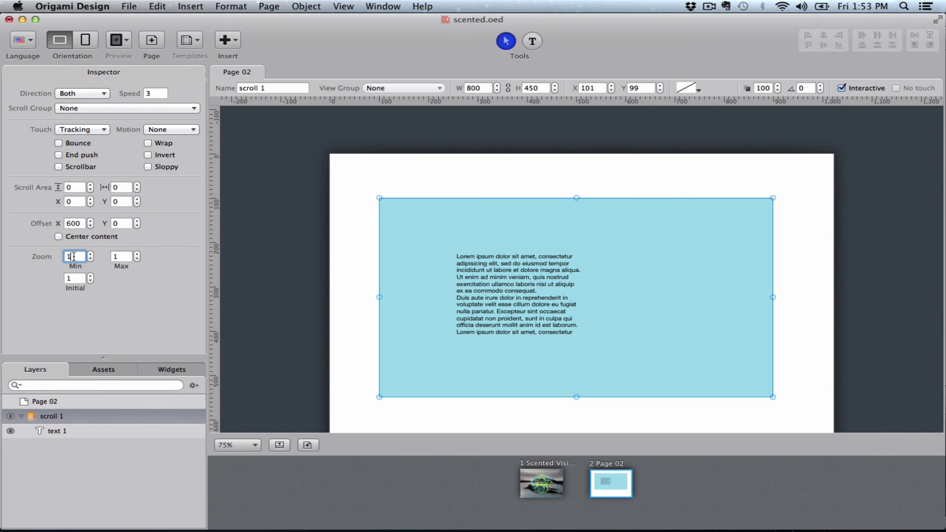
{"action": "left_click", "coordinate": [66, 255]}
{"action": "double_click", "coordinate": [66, 256]}
{"action": "type", "text": "0.2"}
{"action": "left_click", "coordinate": [123, 256]}
{"action": "type", "text": "3"}
{"action": "left_click", "coordinate": [79, 257]}
{"action": "left_click", "coordinate": [121, 256]}
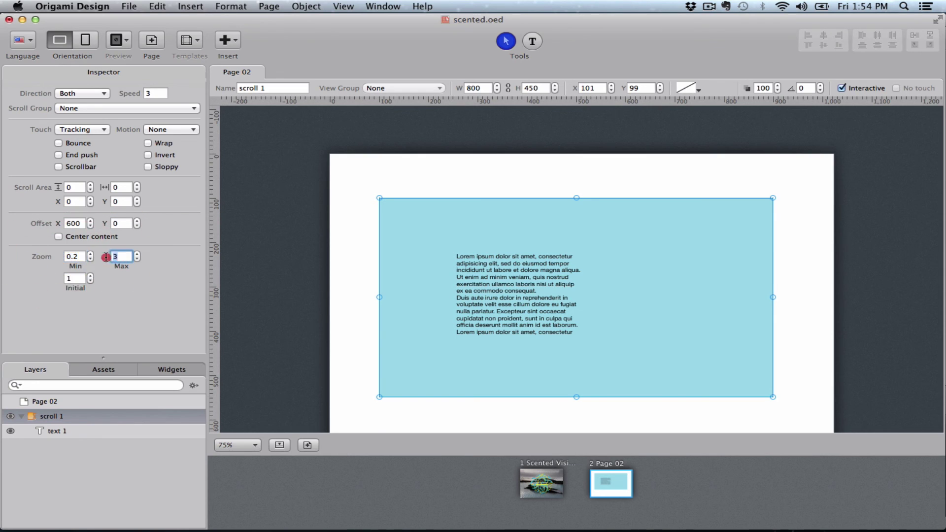
Step the Initial zoom down to 0.2.
{"action": "left_click", "coordinate": [66, 278]}
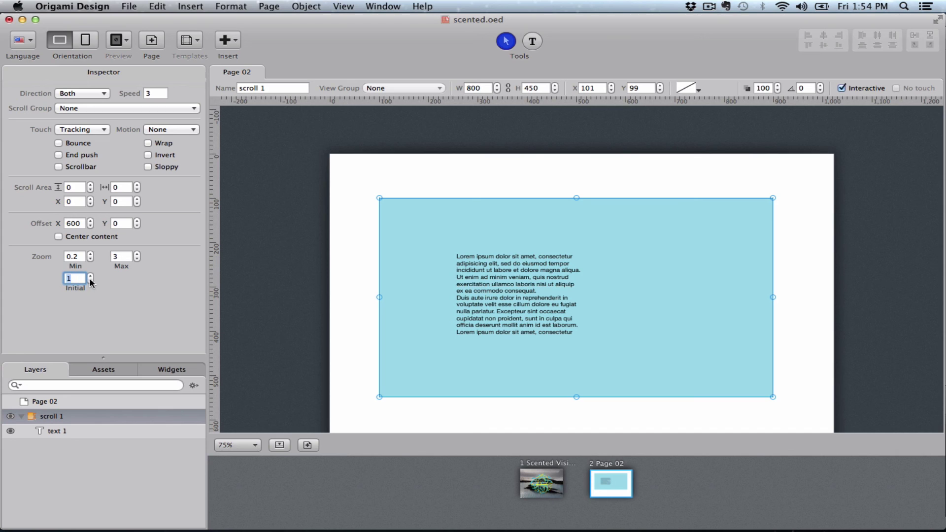
{"action": "left_click", "coordinate": [90, 281]}
{"action": "left_click", "coordinate": [90, 281]}
{"action": "left_click", "coordinate": [90, 282]}
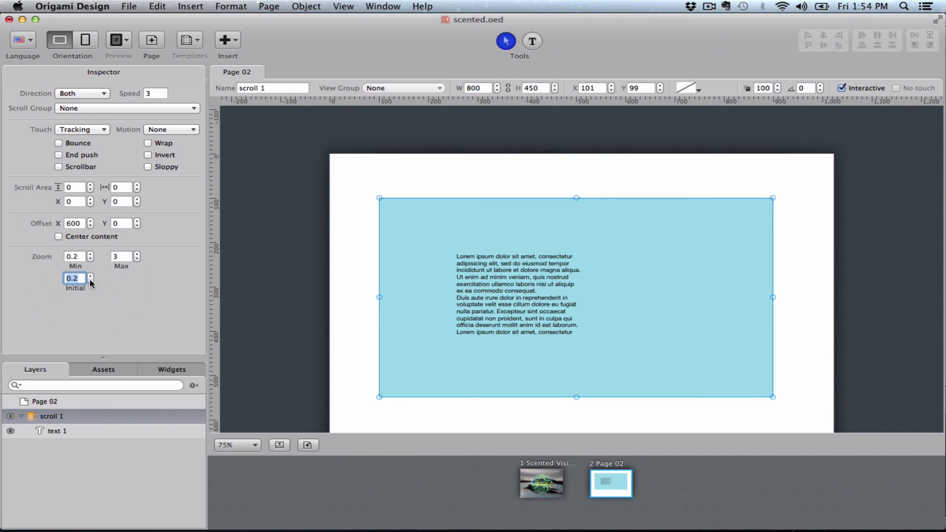